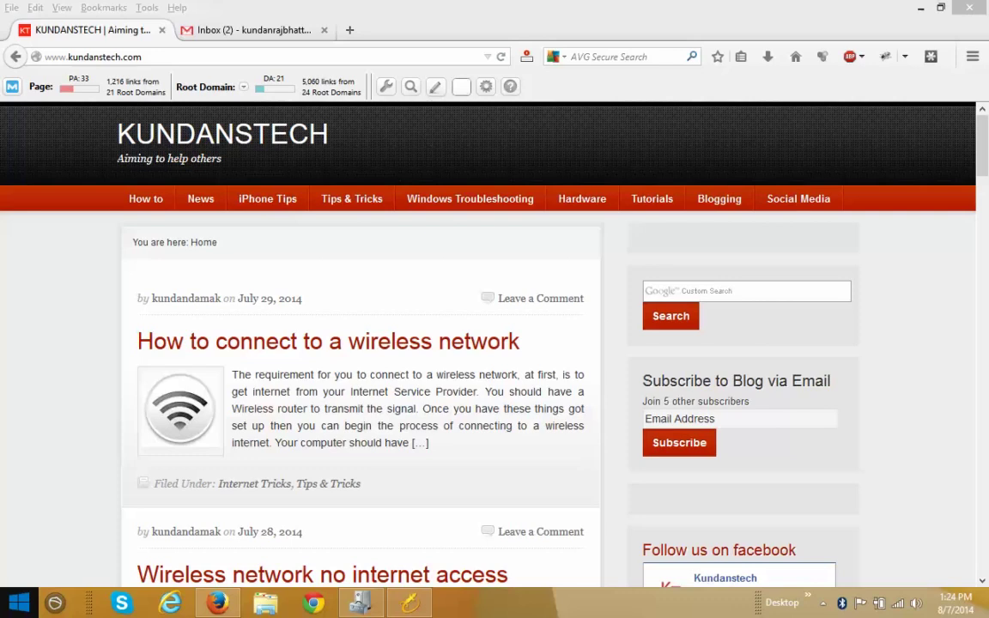
Open Gmail's full Settings page on the General tab from the inbox
click(262, 30)
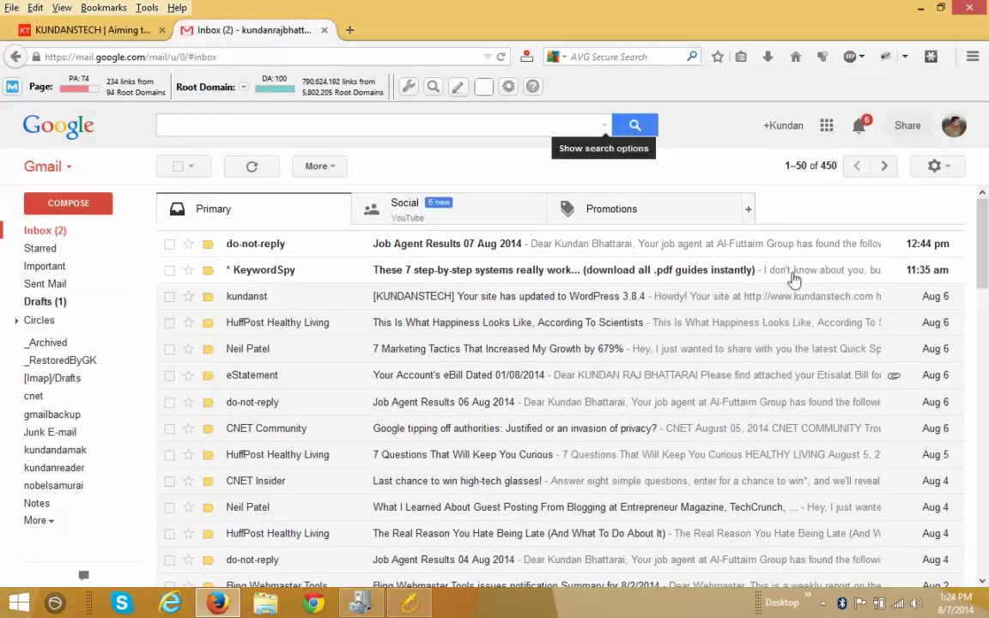
click(948, 168)
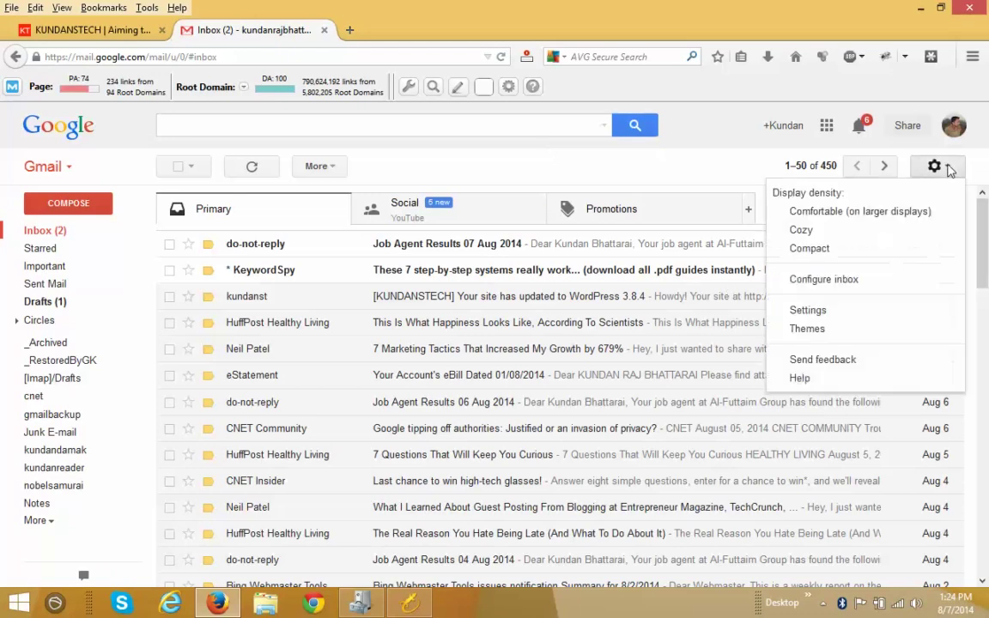
click(808, 311)
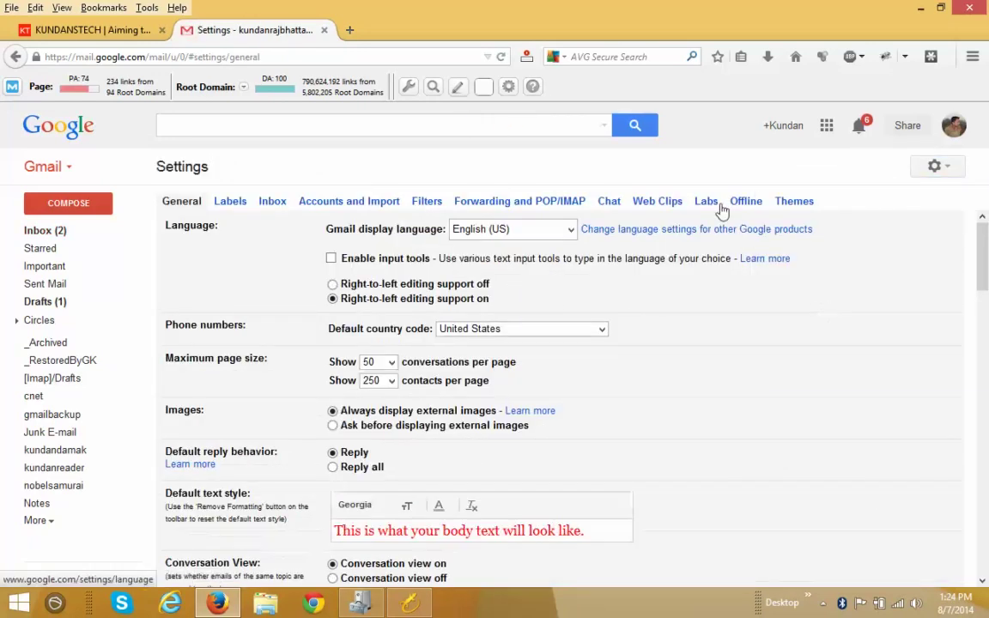
In Labs, search for 'undo', enable the Undo Send lab, and save the change
click(706, 203)
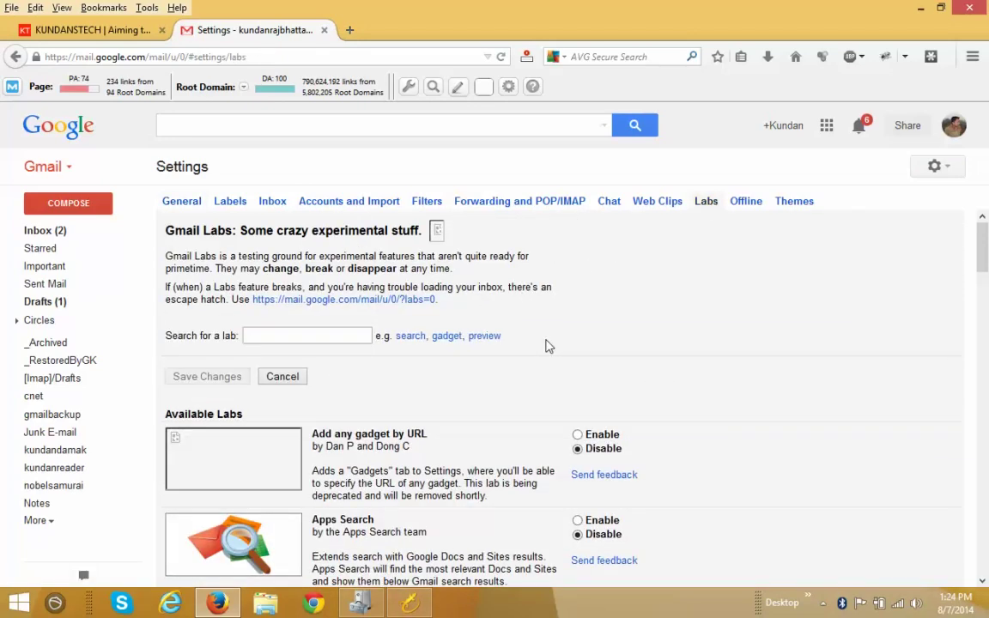
scroll(773, 350, down, 1)
scroll(773, 350, down, 1)
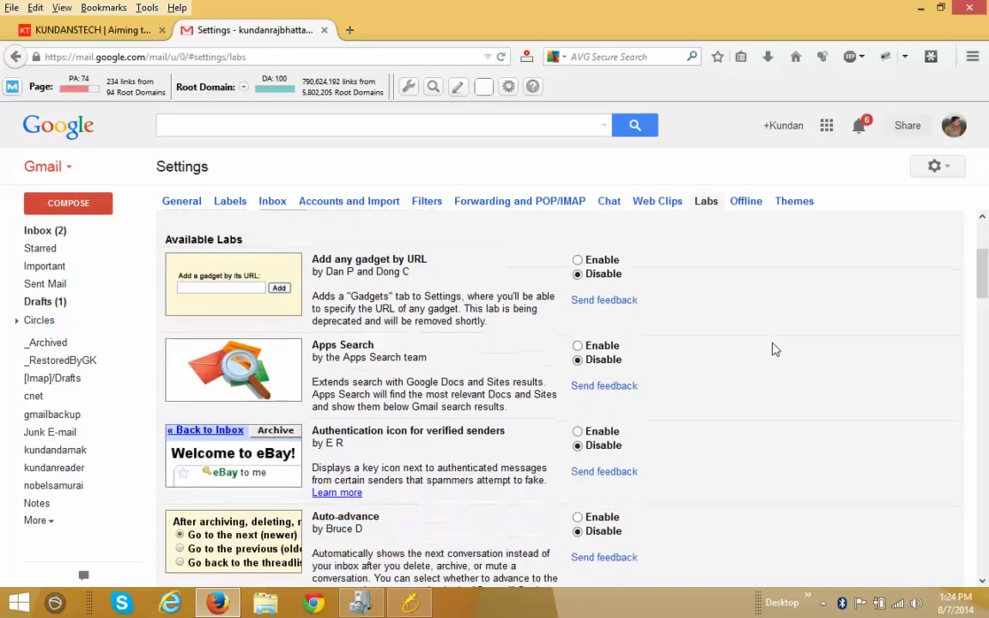
scroll(773, 349, down, 1)
scroll(773, 350, down, 3)
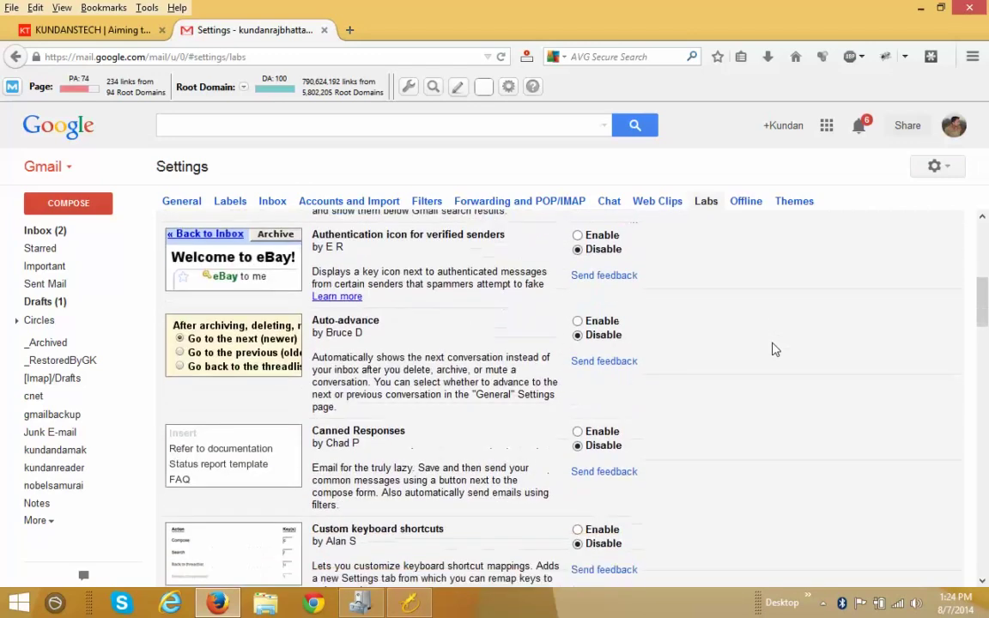
scroll(773, 349, up, 2)
scroll(773, 350, up, 4)
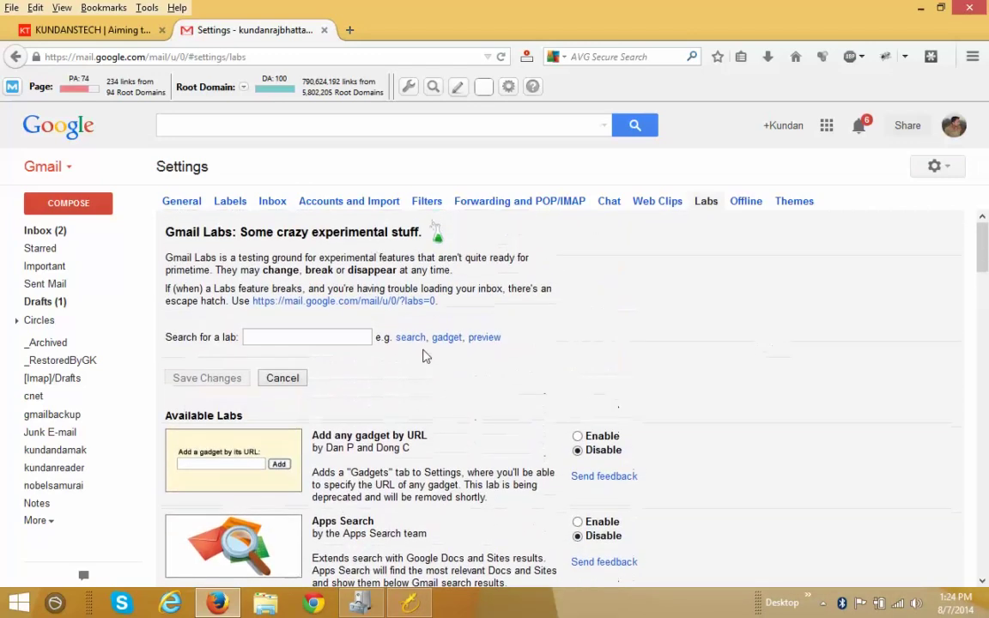
click(342, 336)
text(undo)
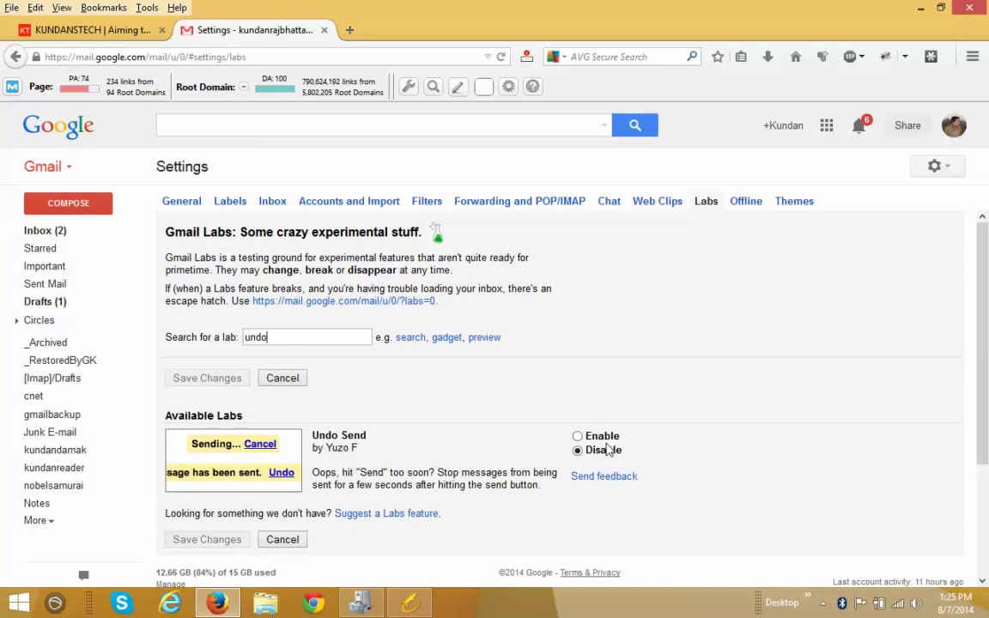
click(578, 437)
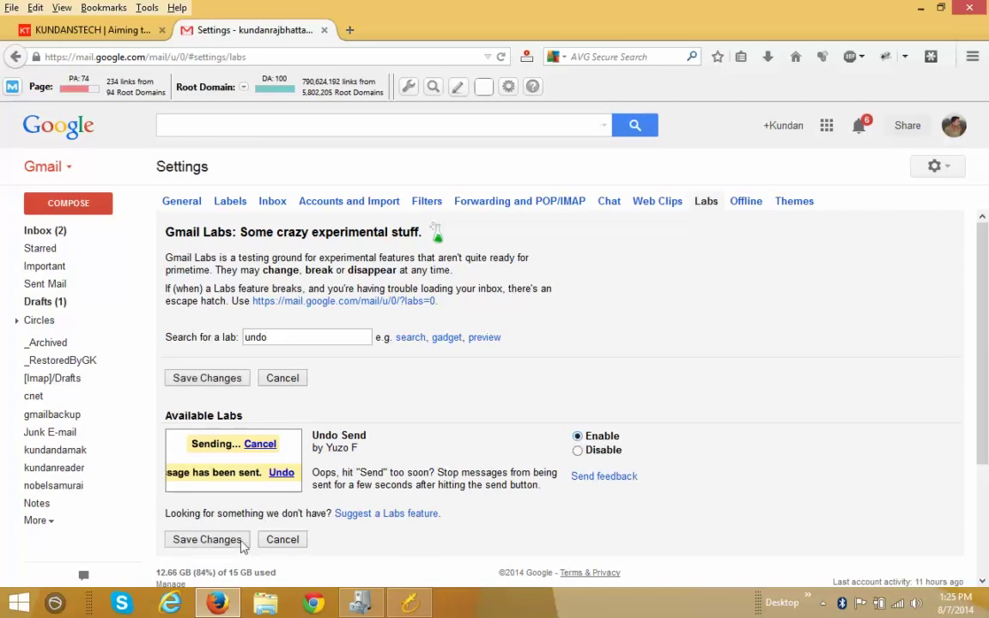
click(206, 541)
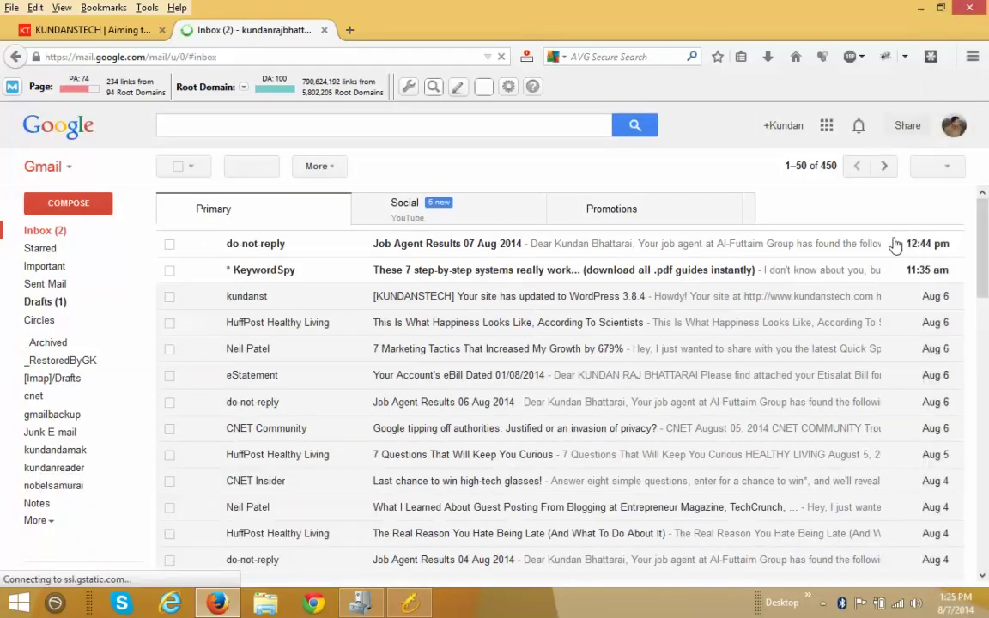
Reopen Gmail's full Settings page from the gear menu
click(944, 169)
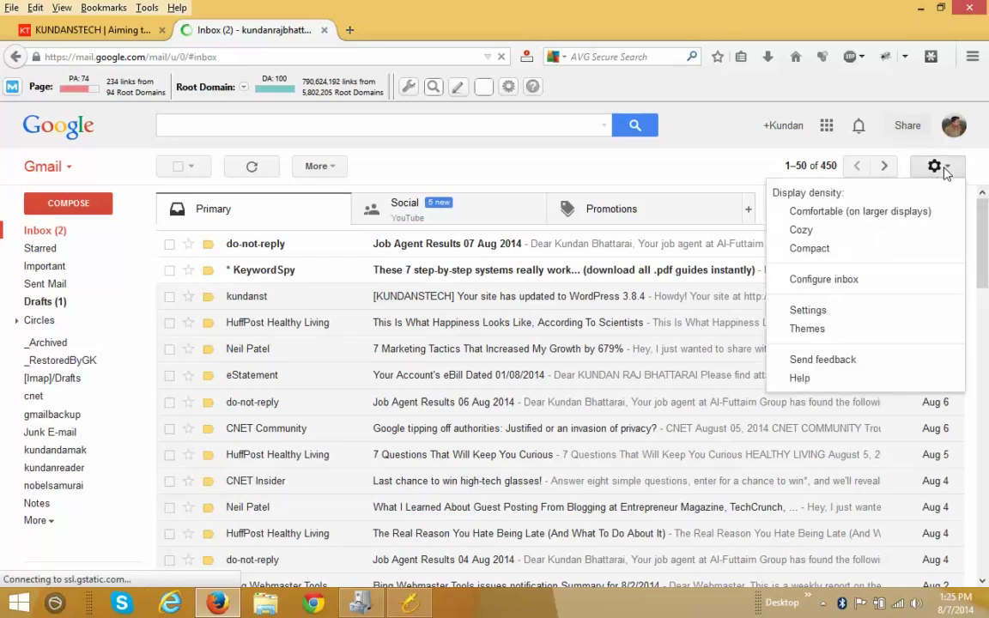
click(808, 311)
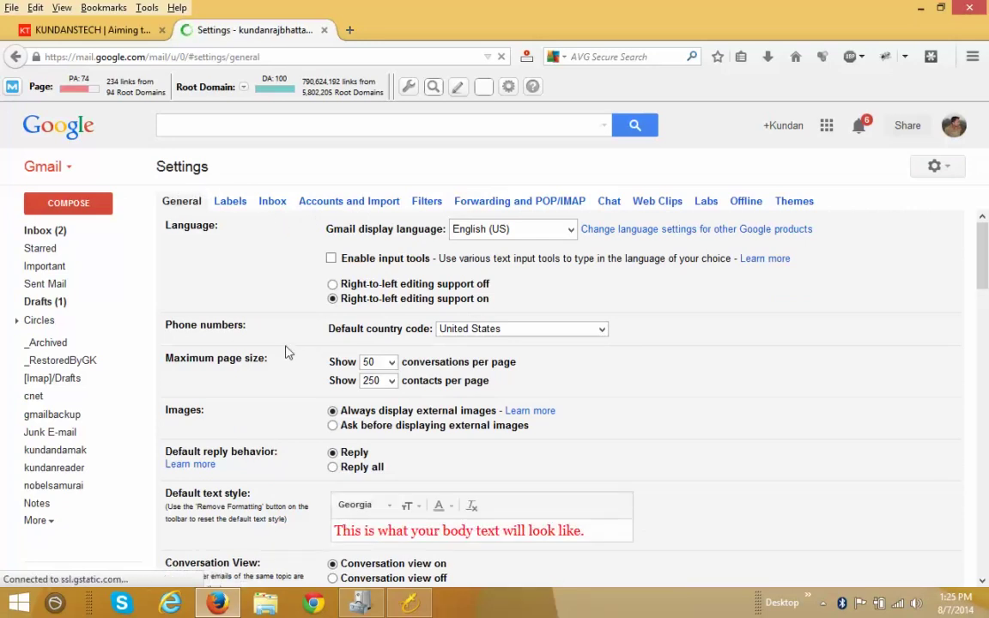
scroll(288, 353, down, 5)
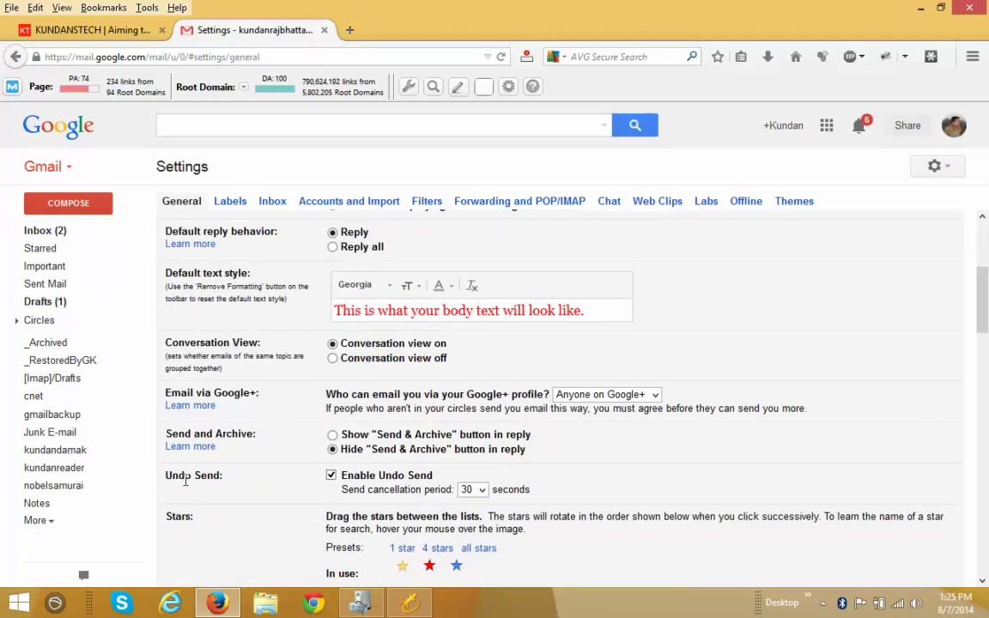
click(480, 491)
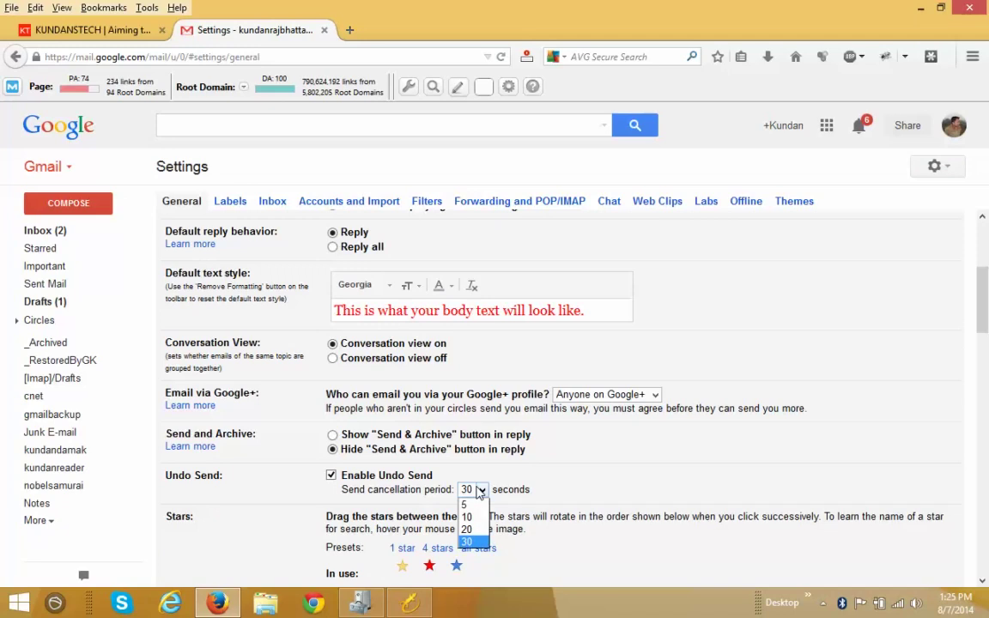
click(468, 541)
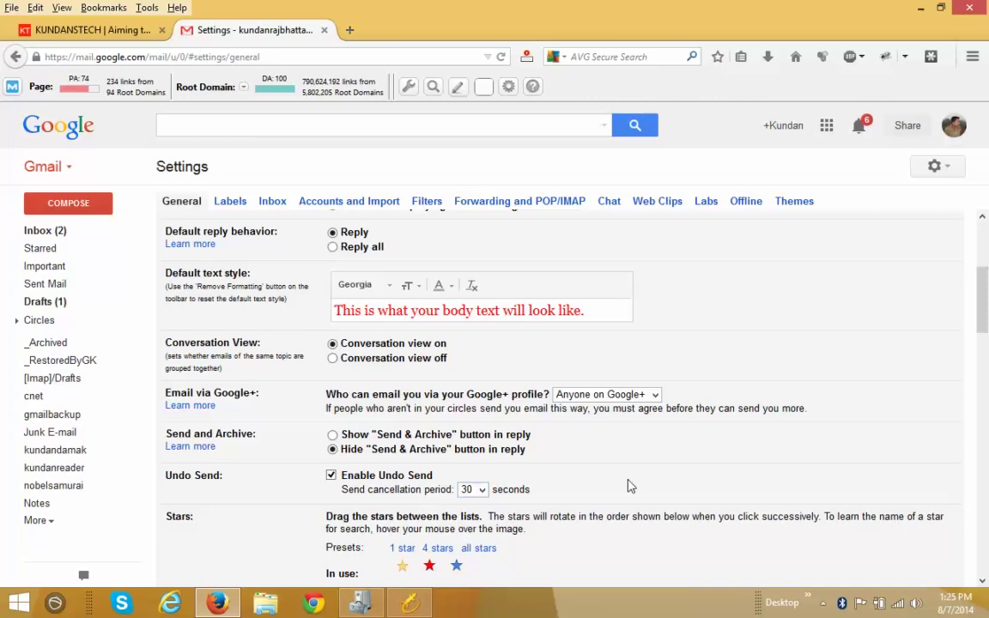
scroll(628, 487, down, 10)
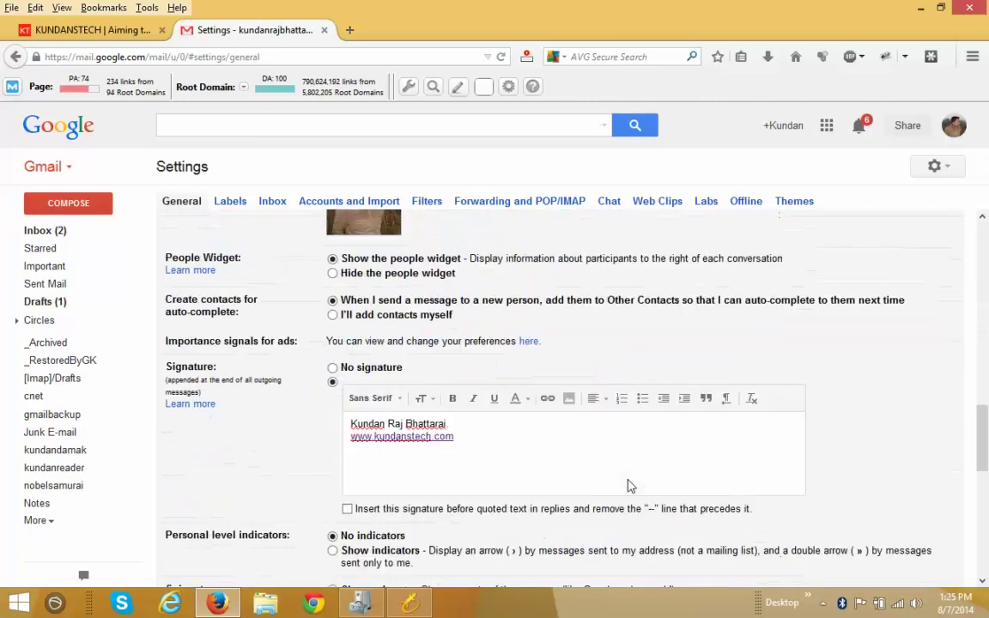
scroll(628, 487, down, 8)
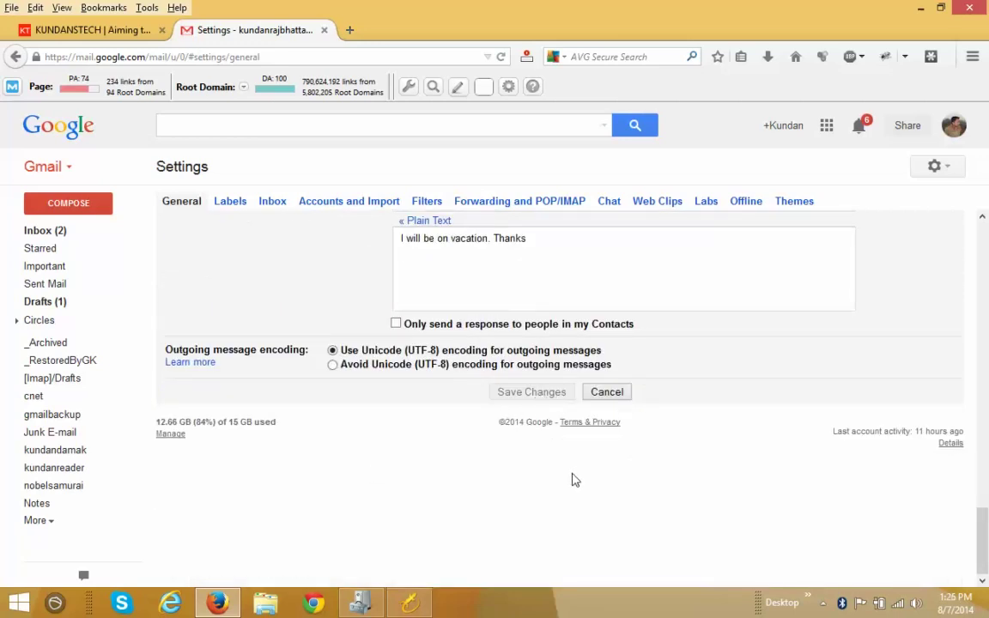
scroll(575, 480, up, 8)
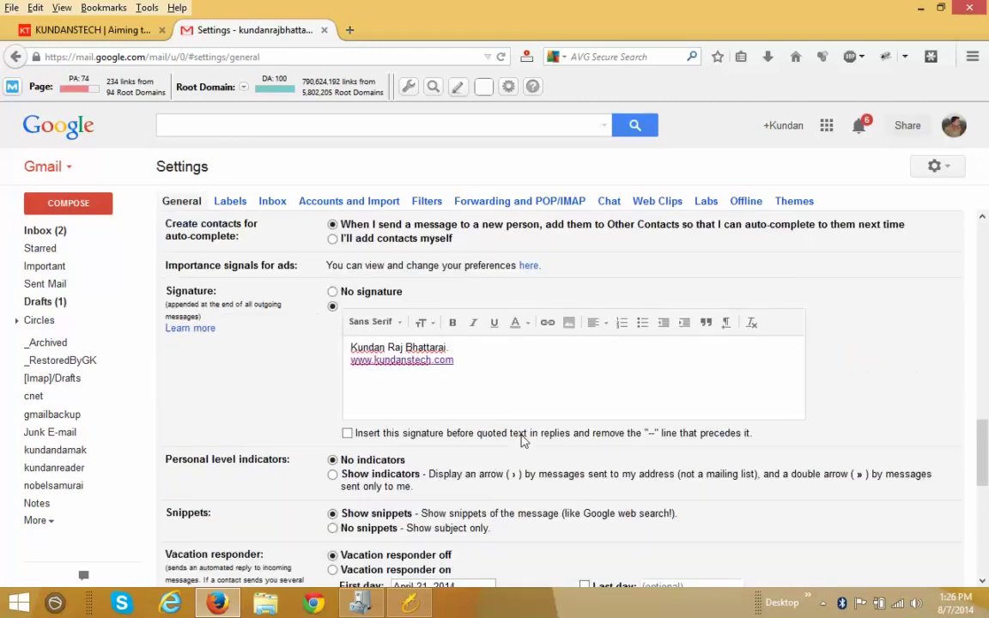
scroll(492, 406, up, 4)
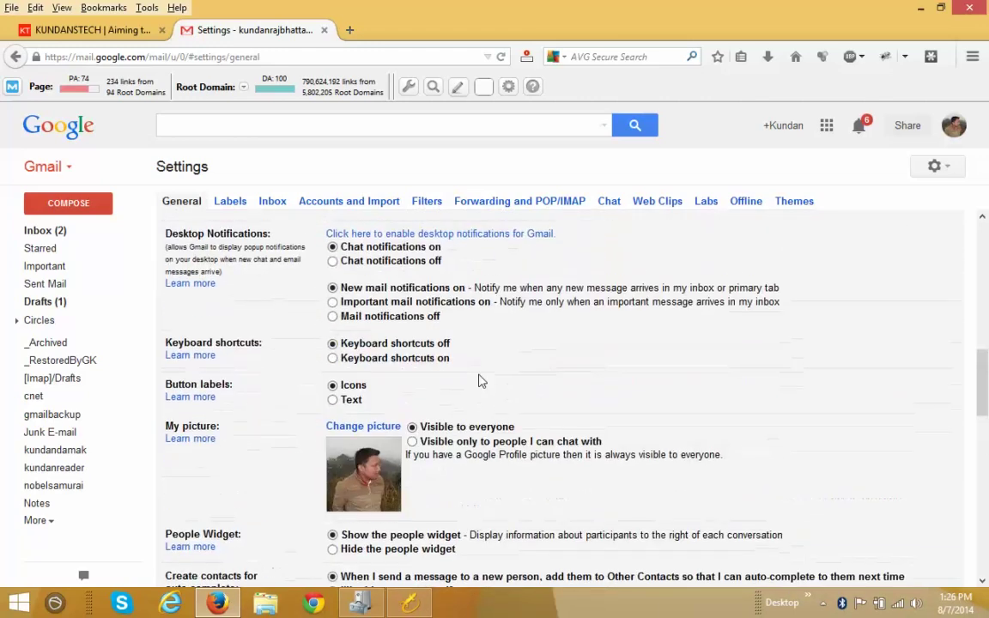
scroll(481, 382, up, 3)
scroll(481, 375, up, 3)
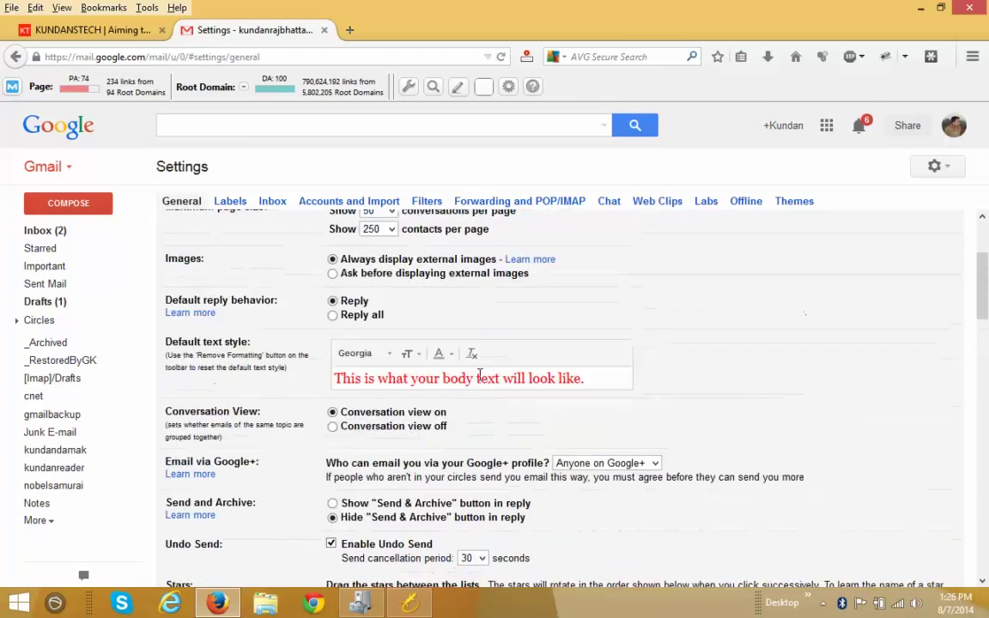
scroll(480, 375, up, 2)
scroll(481, 381, up, 2)
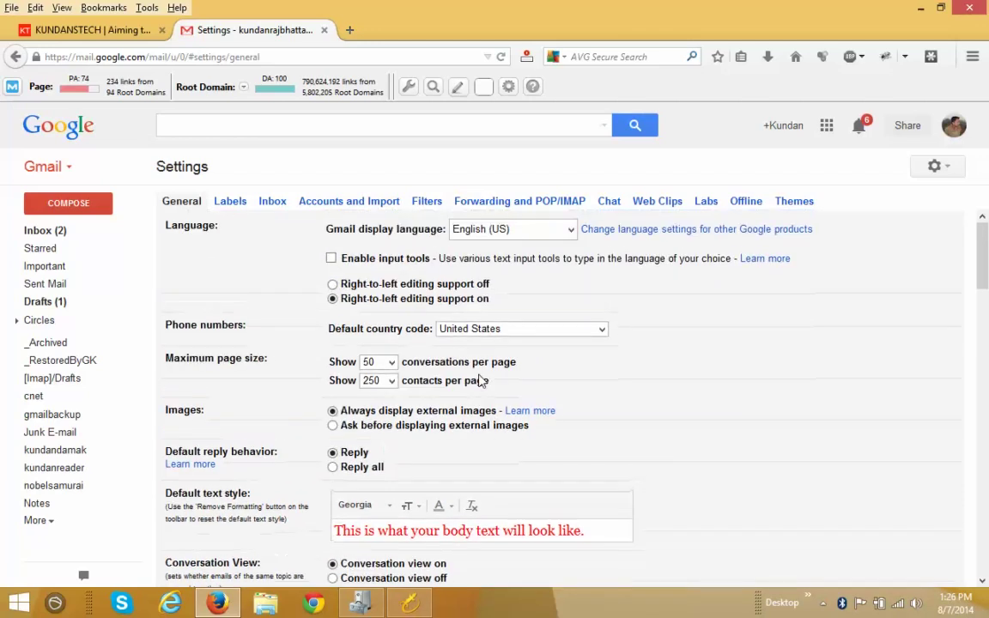
scroll(481, 380, down, 6)
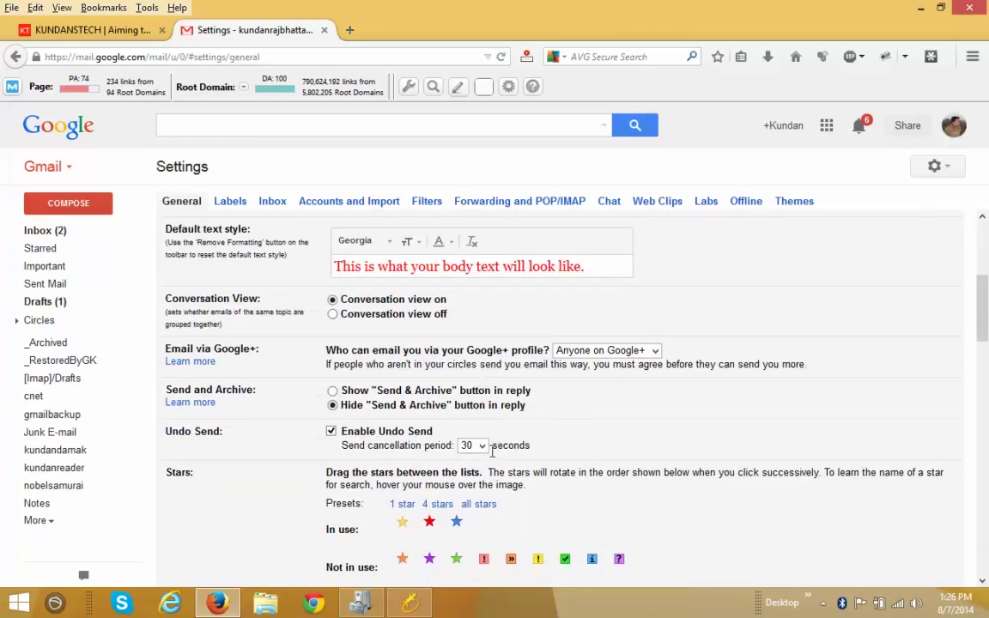
click(474, 445)
click(468, 496)
scroll(666, 445, down, 1)
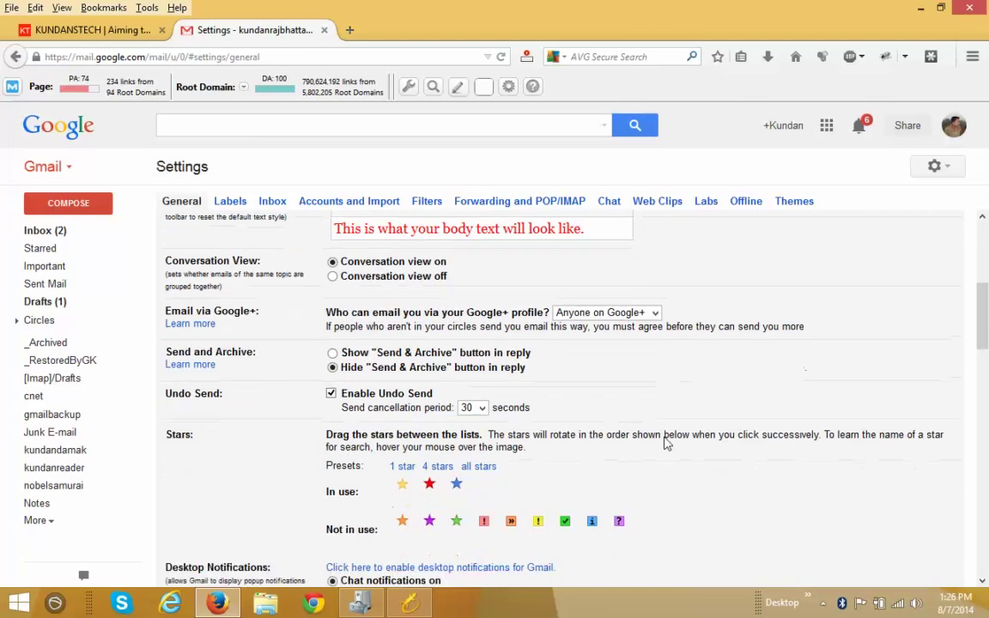
scroll(666, 446, down, 15)
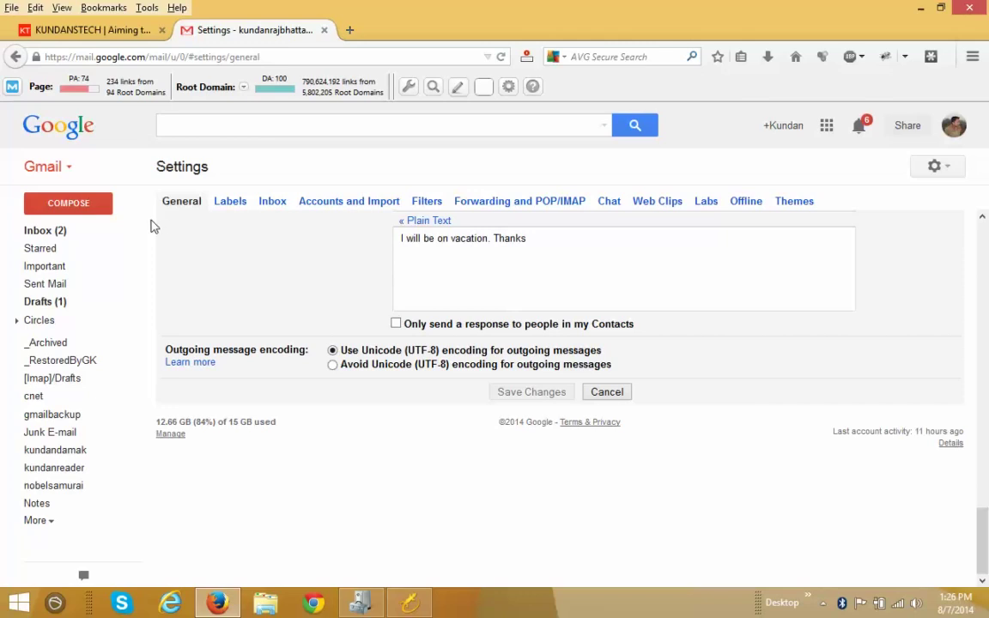
Compose a new email to the suggested contact with subject 'test' and body 'this is a test mess'
click(69, 204)
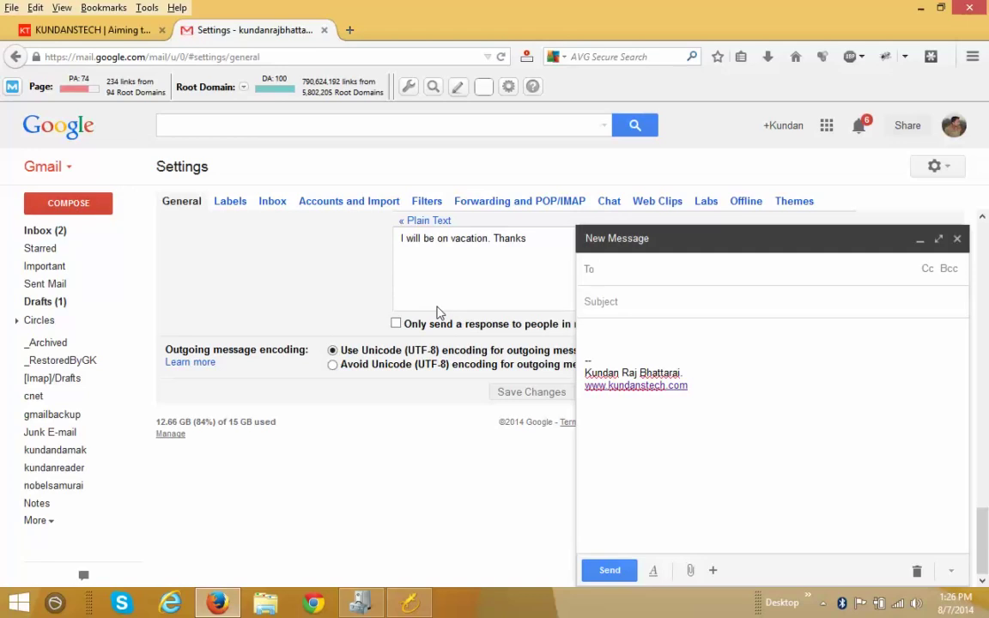
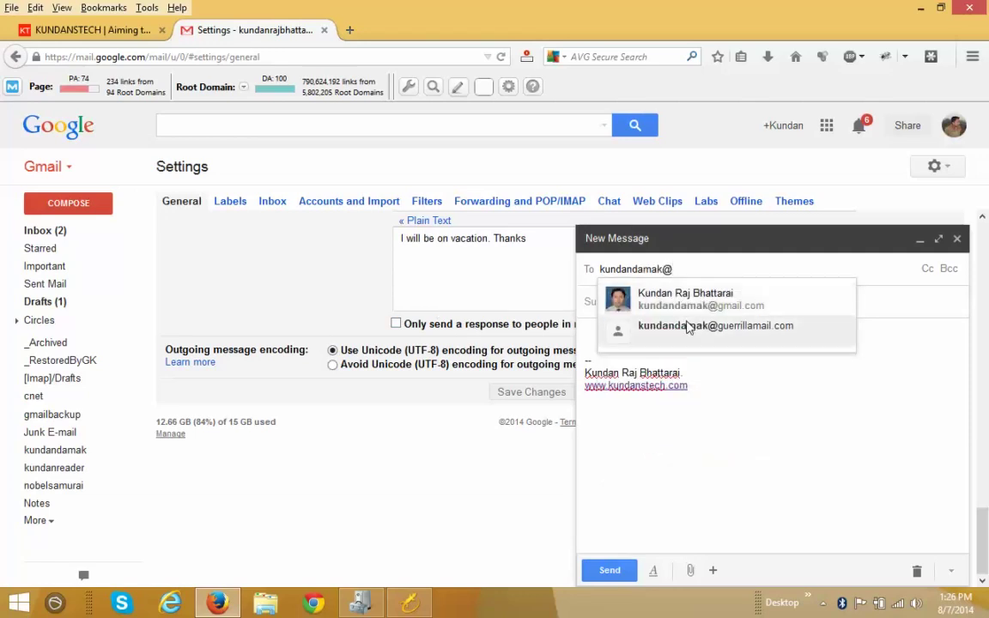
click(689, 308)
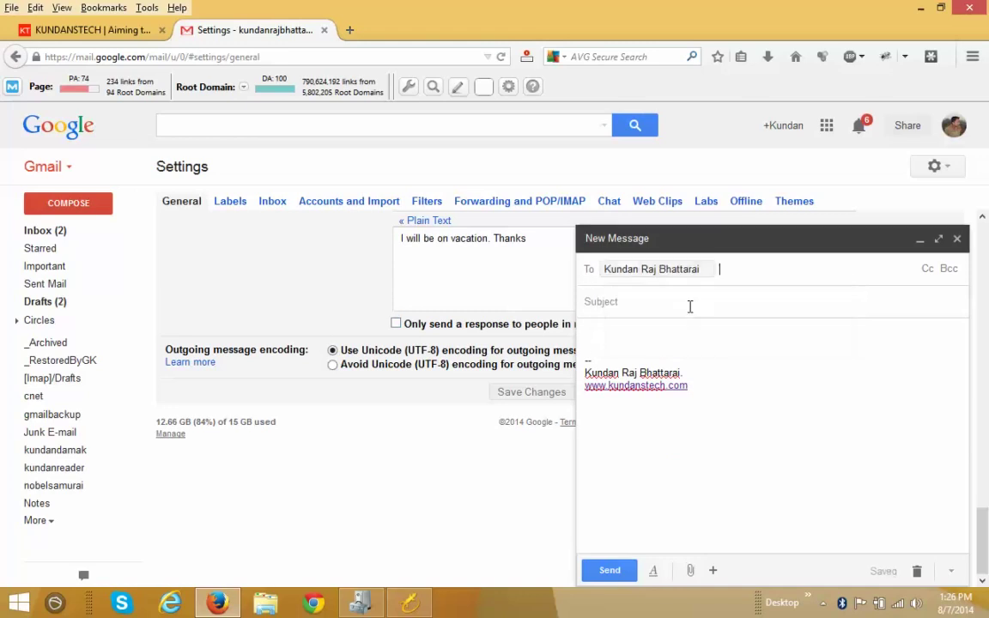
text(t)
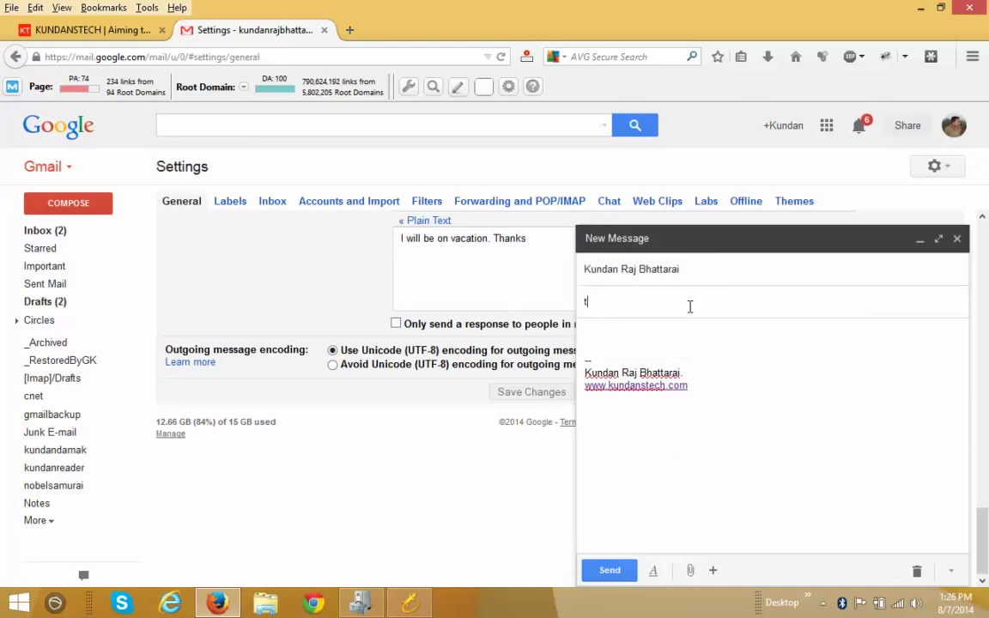
text(est)
click(673, 359)
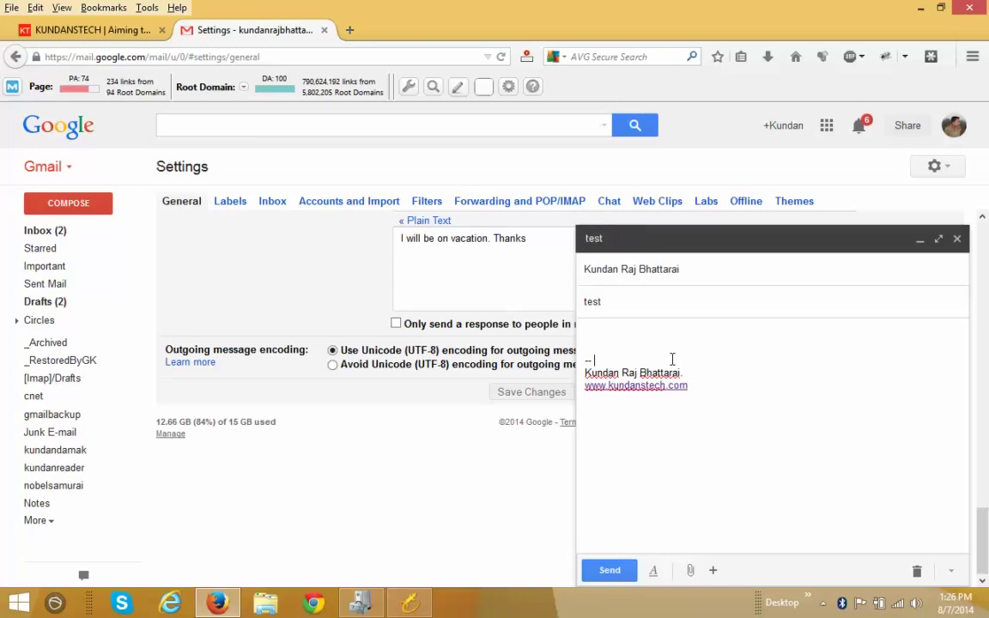
text(this)
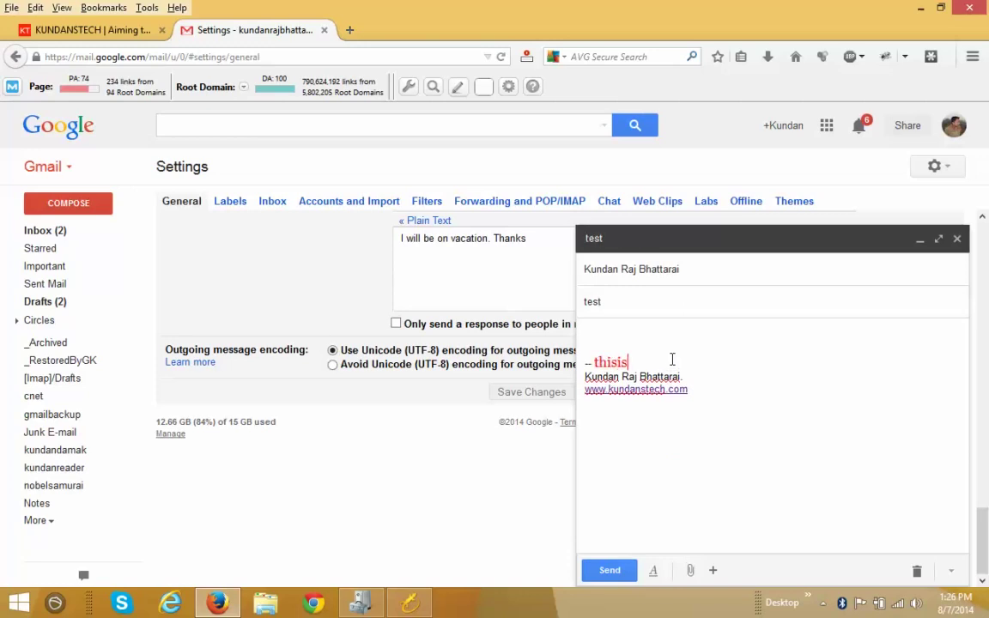
text( is a test message)
Send the test email, then undo the send to restore it as a draft
click(608, 572)
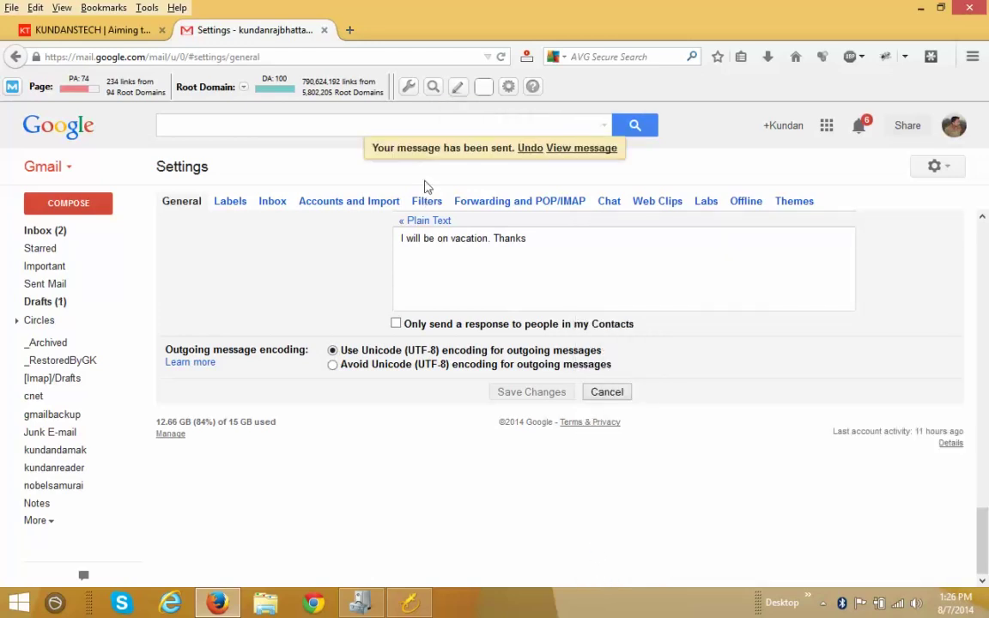
click(530, 150)
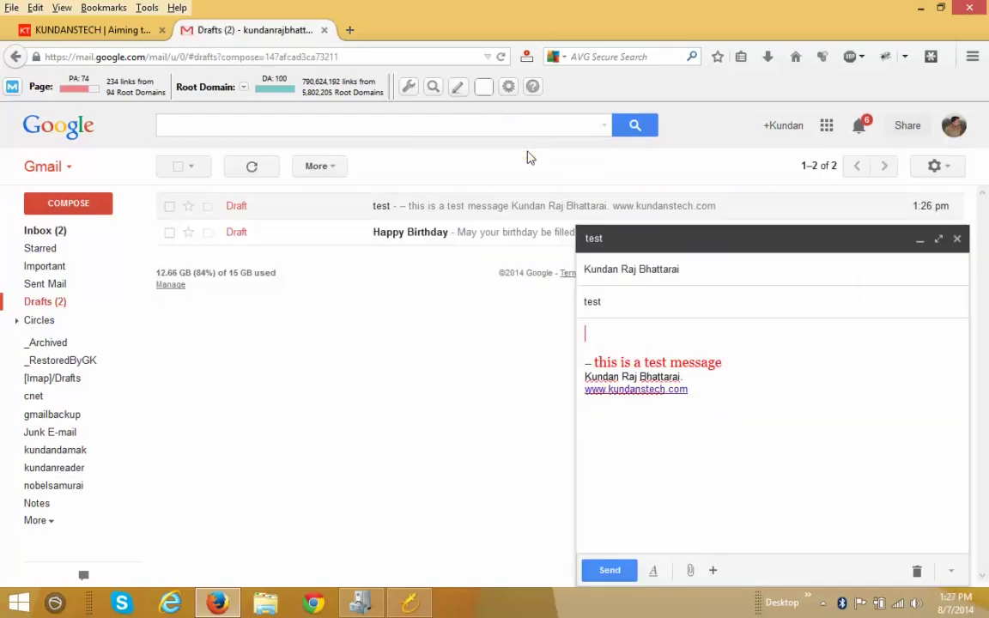
Close the restored draft and sign out of the current Google account
click(957, 240)
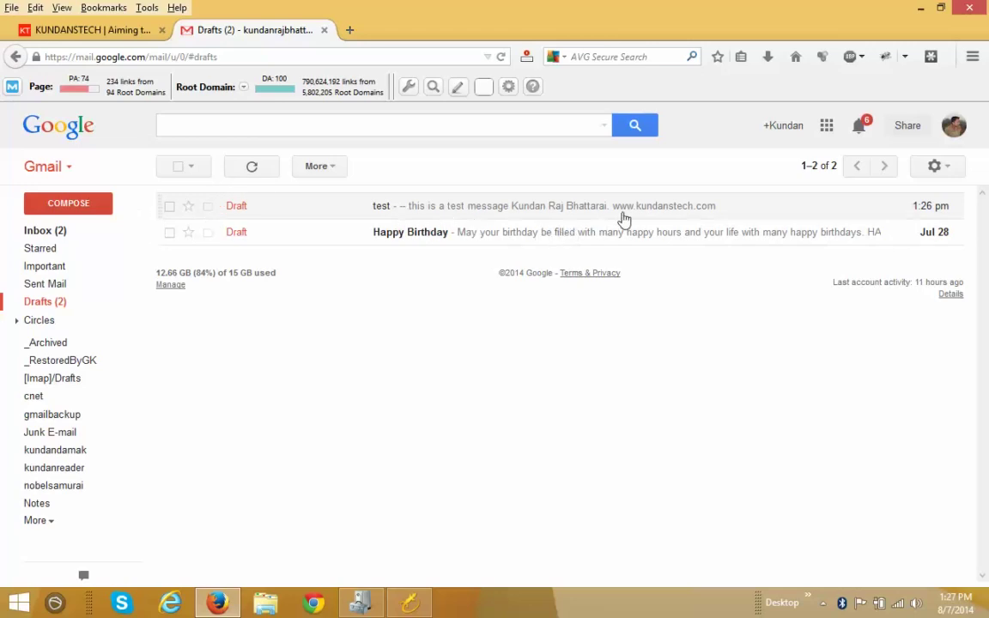
click(954, 125)
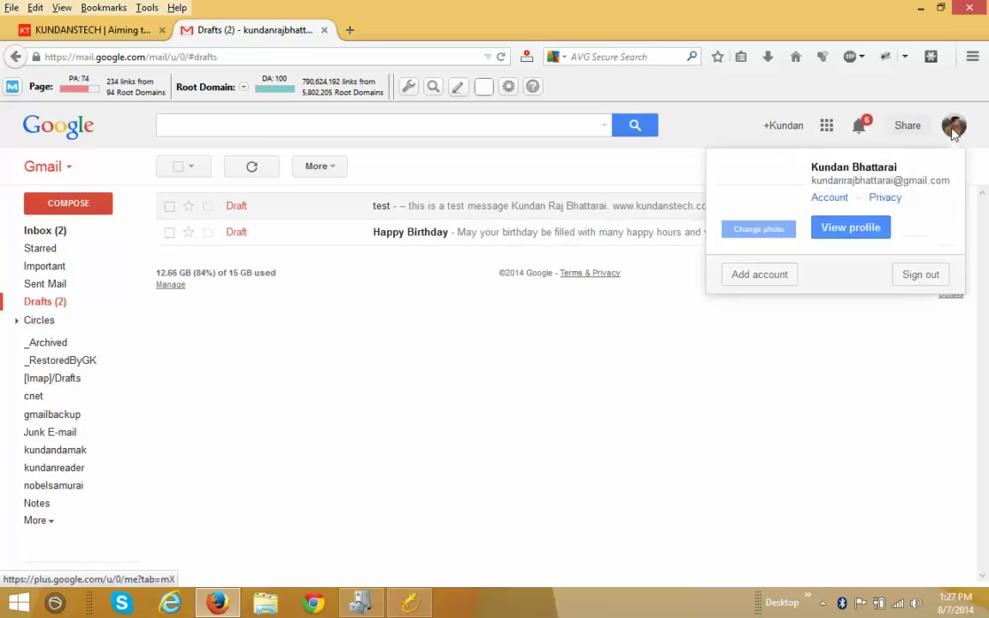
click(921, 275)
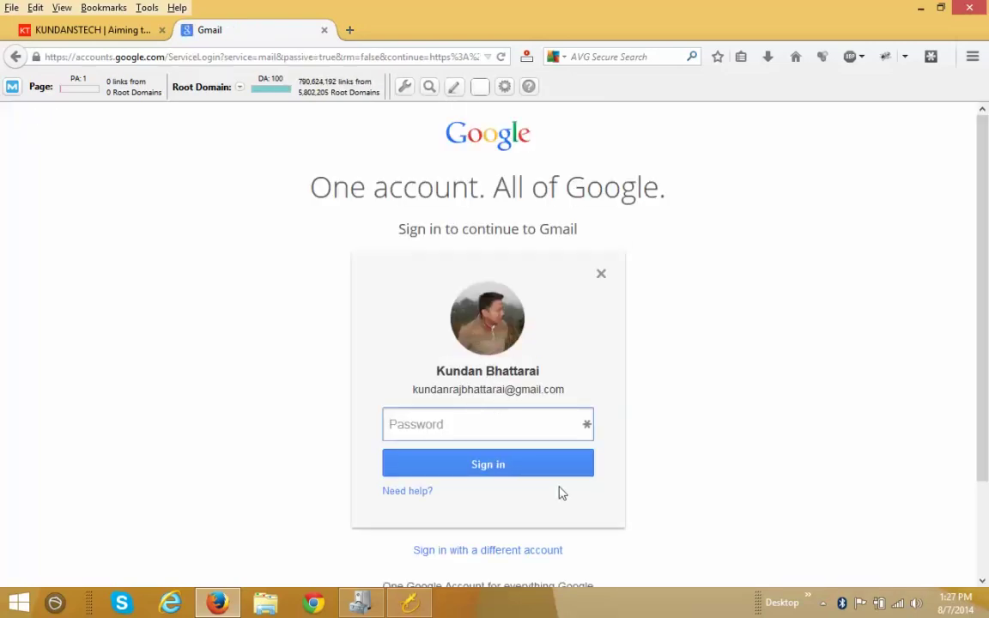
Remove the saved account from the Google account chooser
click(492, 553)
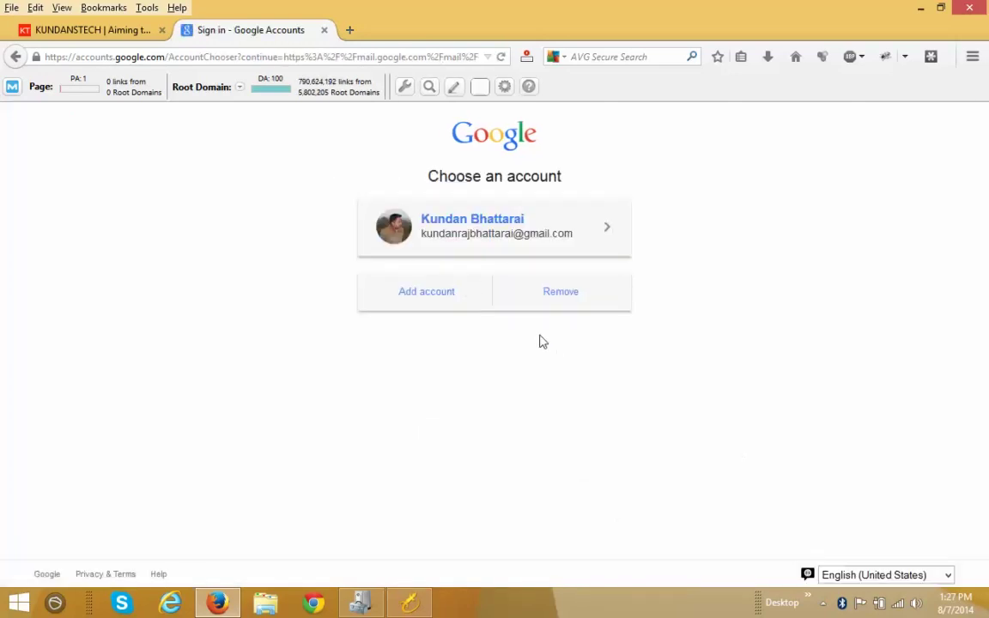
click(557, 293)
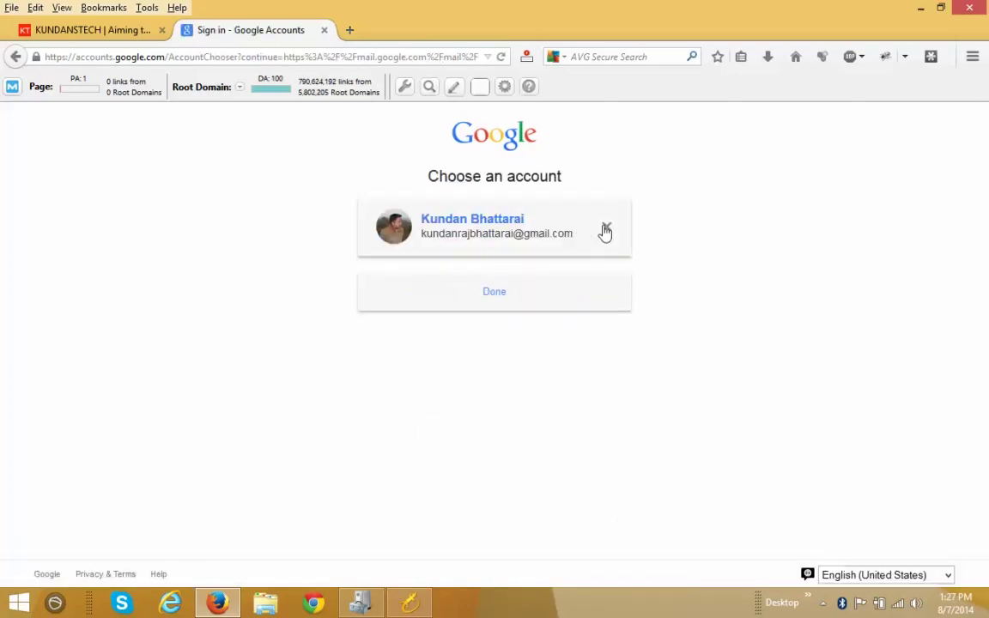
click(606, 228)
click(498, 276)
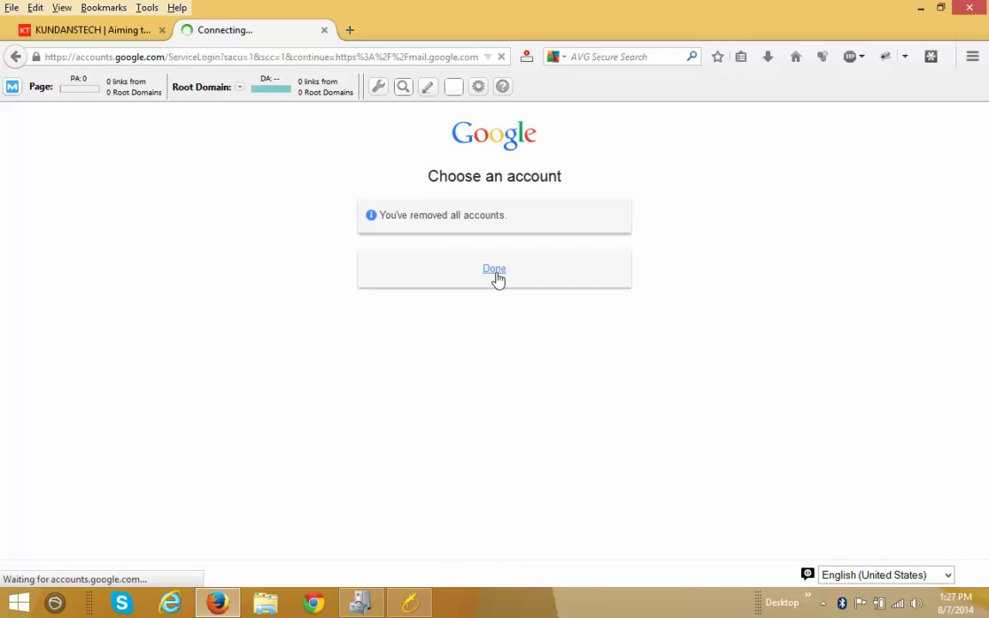
Sign in with a different account's username and password, re-entering the rejected password
click(468, 391)
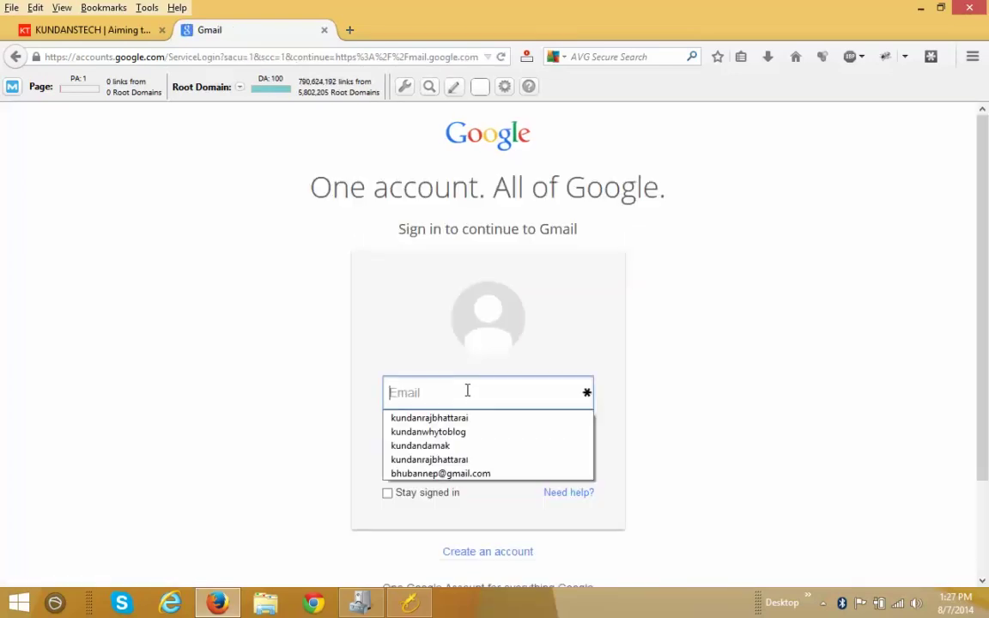
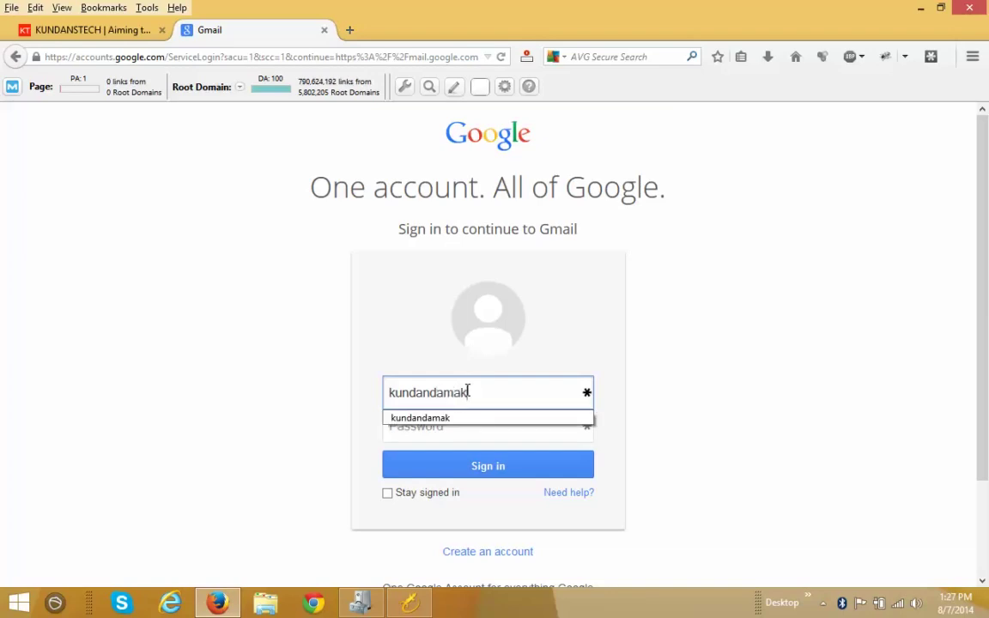
key(Tab)
text(******)
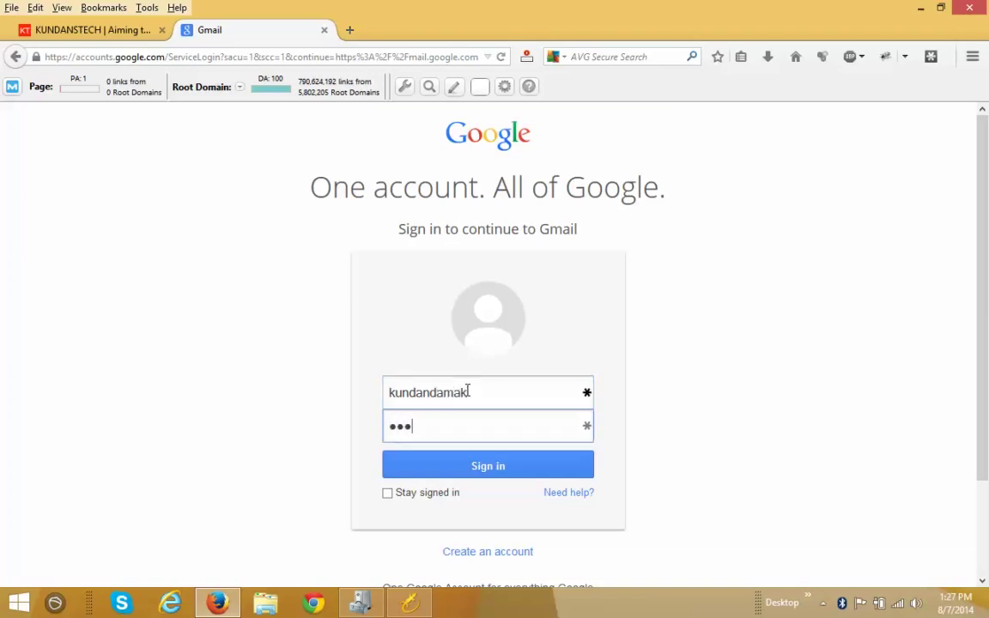
text(***)
click(461, 464)
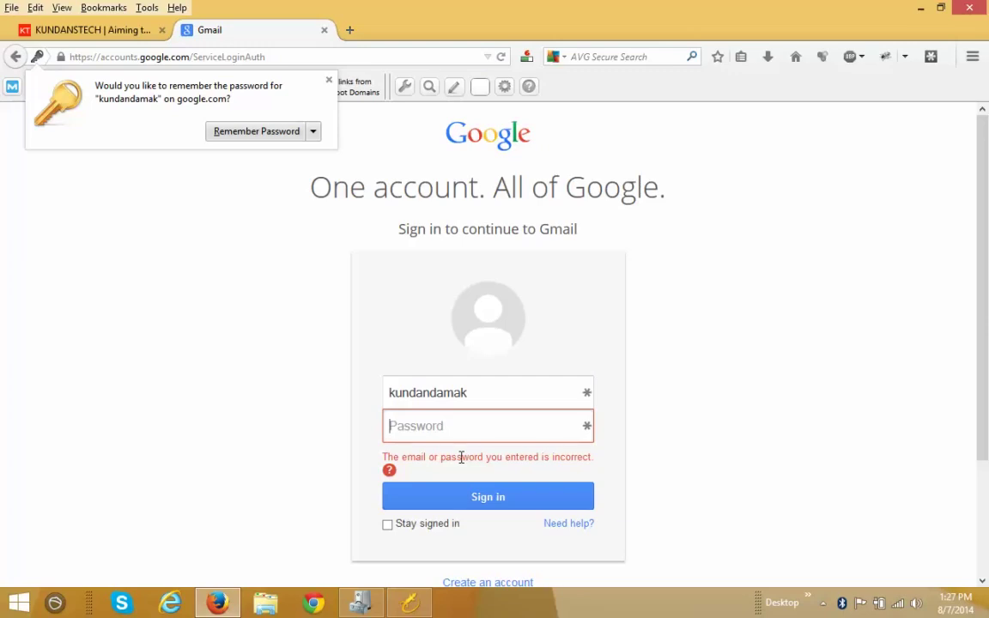
text(*********)
click(461, 499)
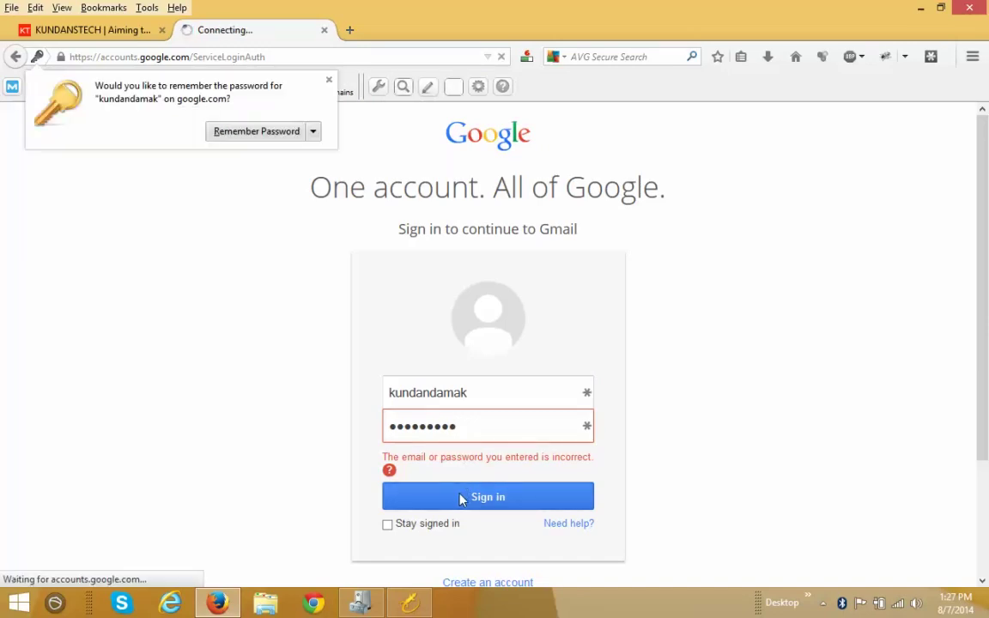
Dismiss the remember-password prompt and reload the new account's Gmail inbox
click(330, 81)
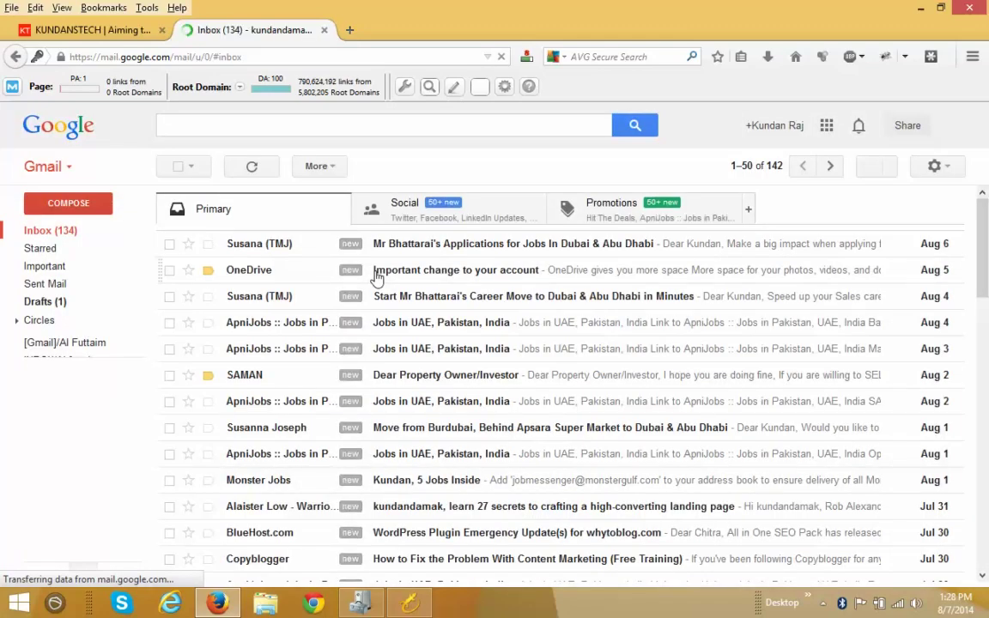
click(63, 233)
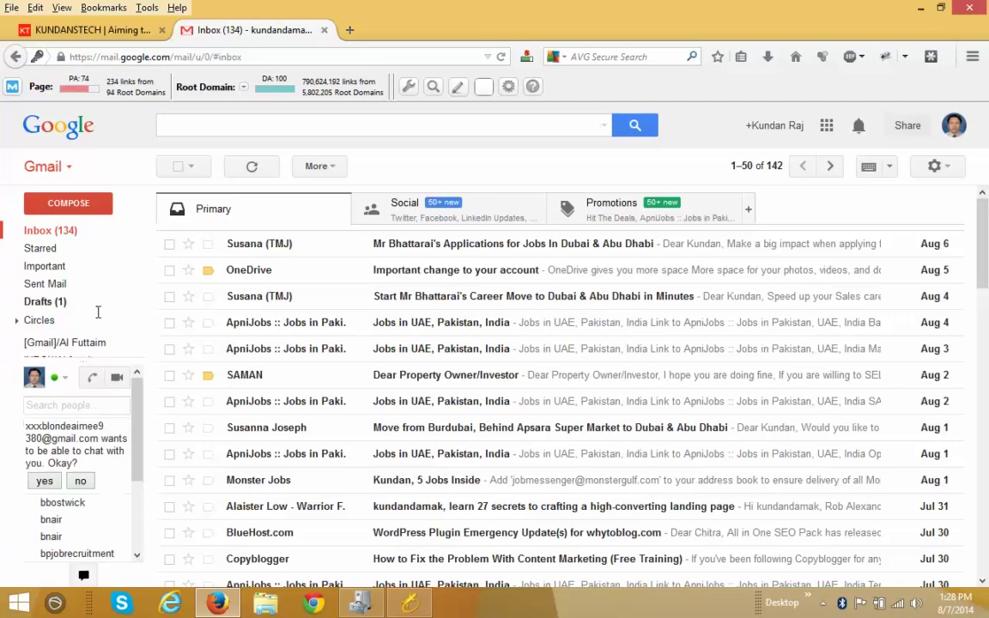
click(503, 58)
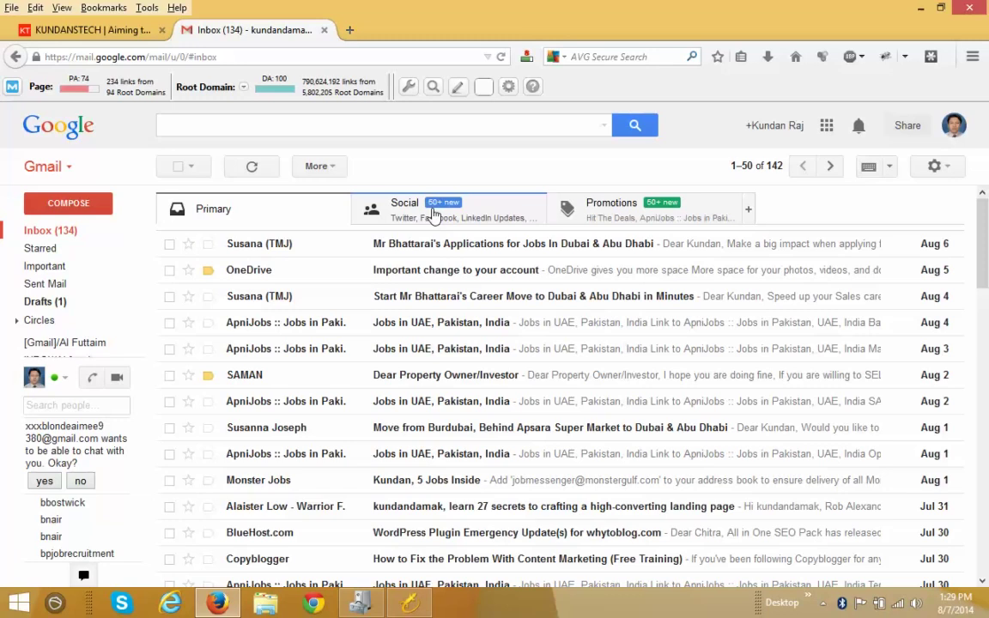
Browse the Social and Promotions categories, return to Primary, then switch to the KUNDANSTECH tab
click(434, 214)
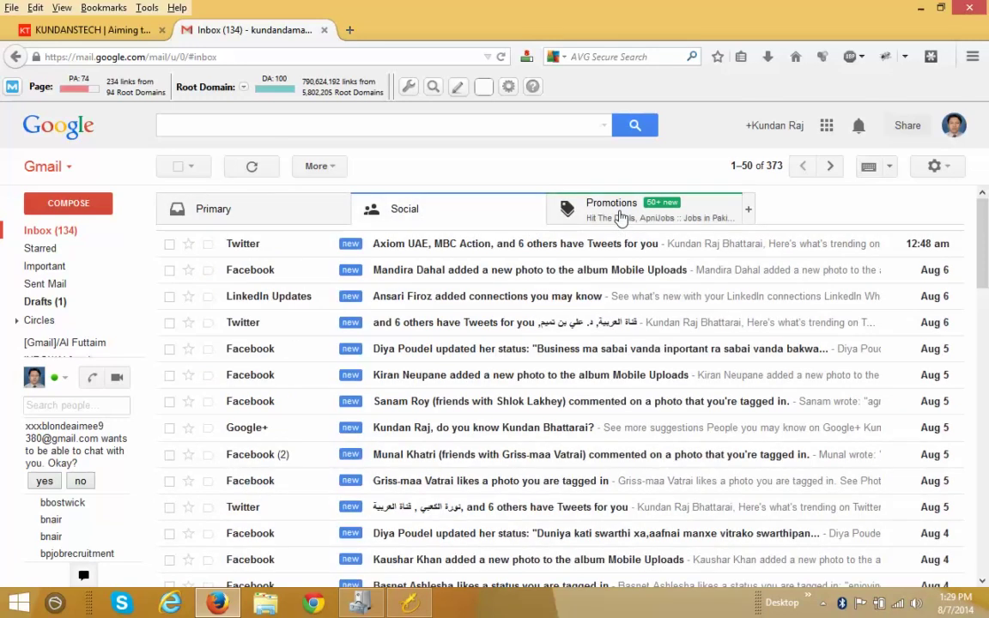
click(621, 215)
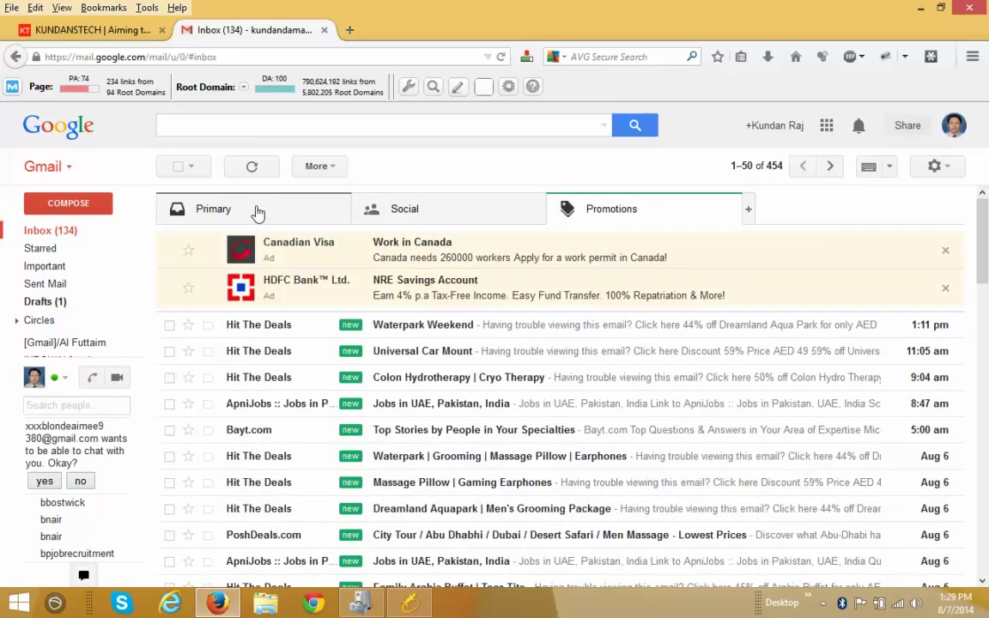
click(258, 213)
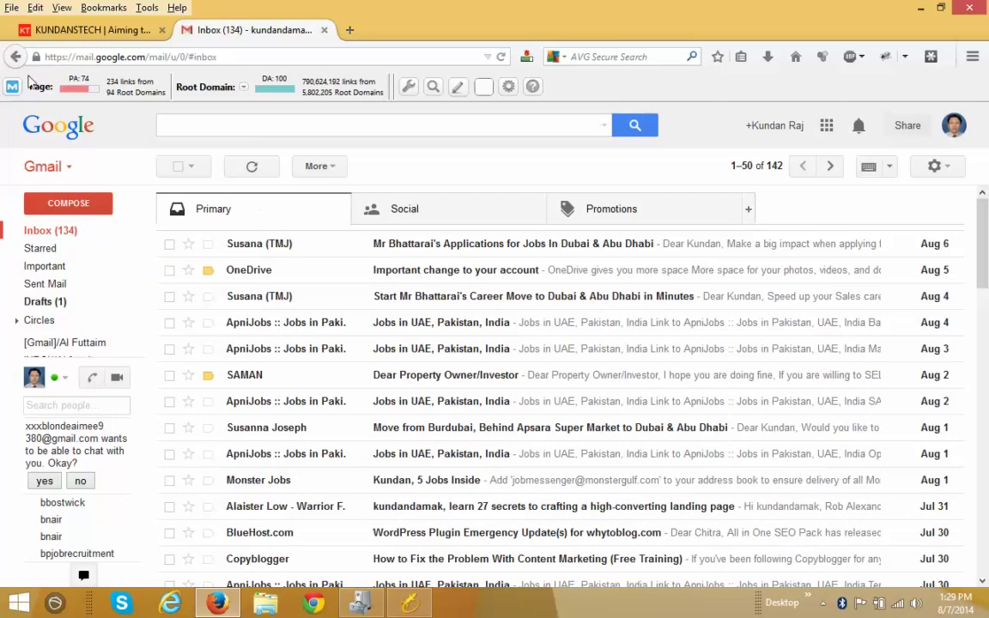
click(86, 29)
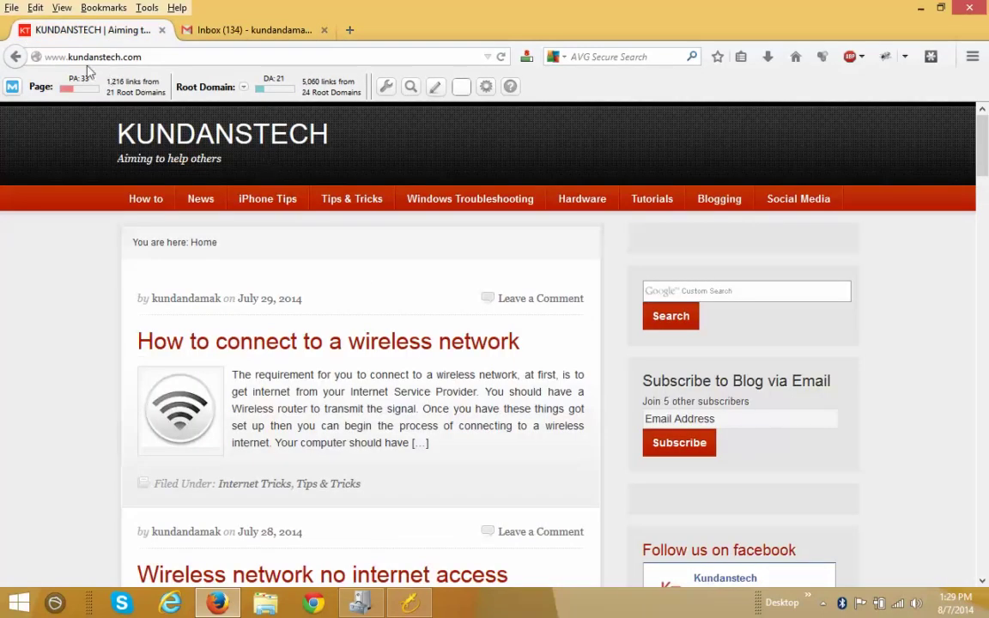